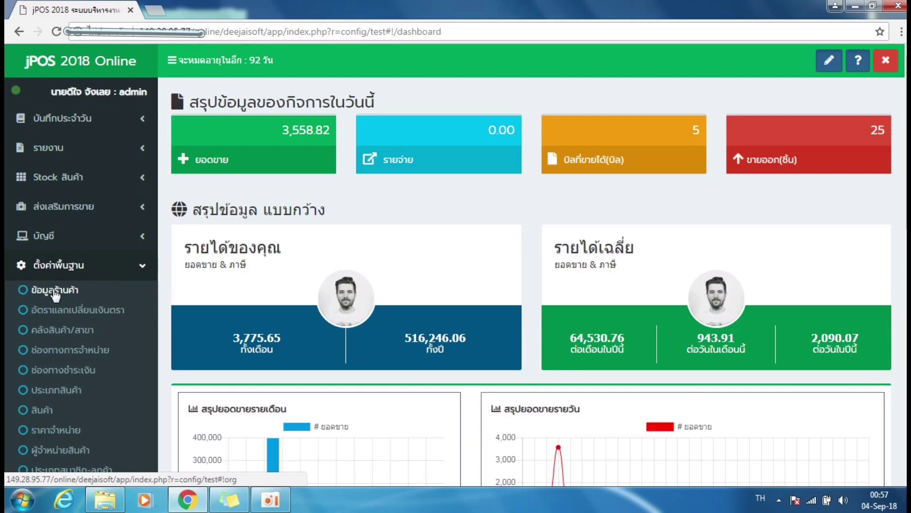
Open the ข้อมูลร้านค้า store information page from the settings sidebar.
click(55, 292)
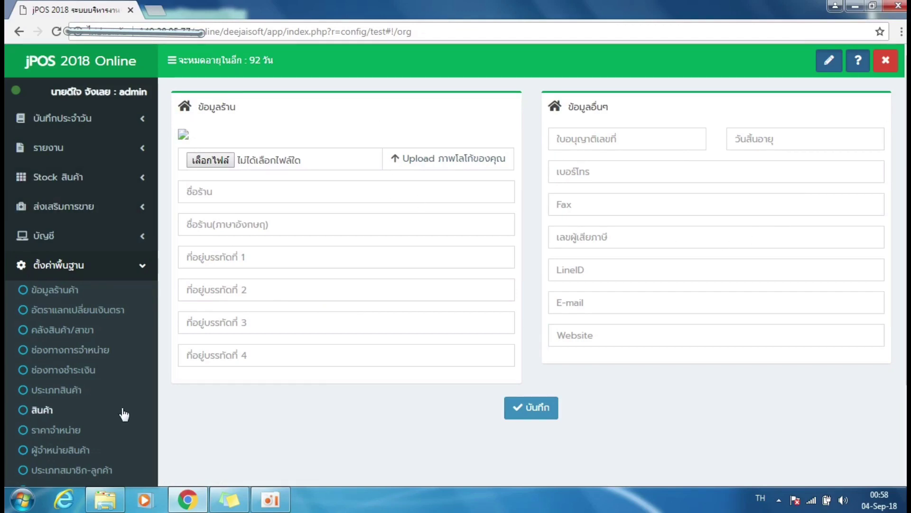
Upload 1024px-Smiley.svg.png from Downloads as the shop logo.
click(218, 167)
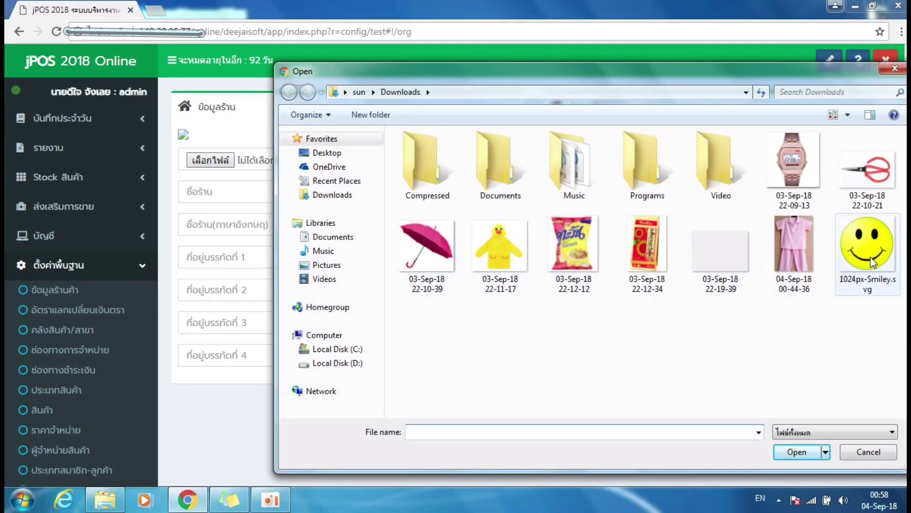
double_click(857, 266)
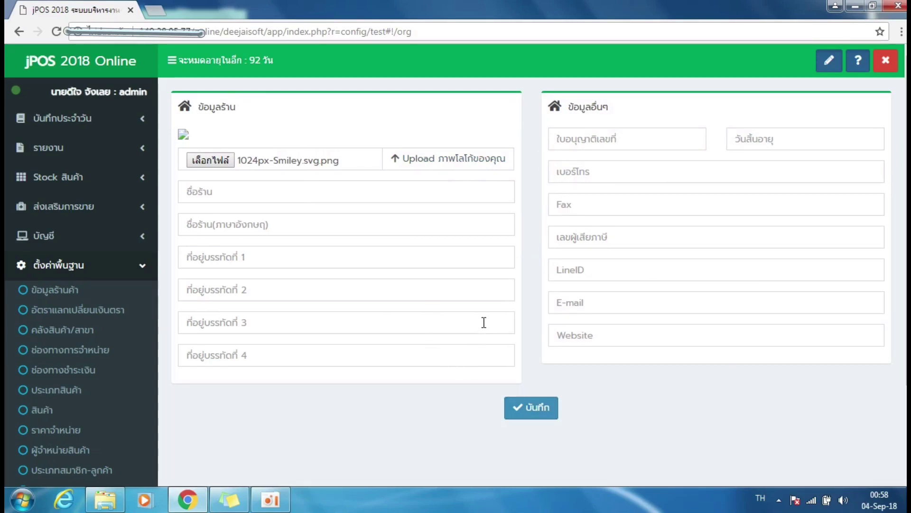
click(424, 158)
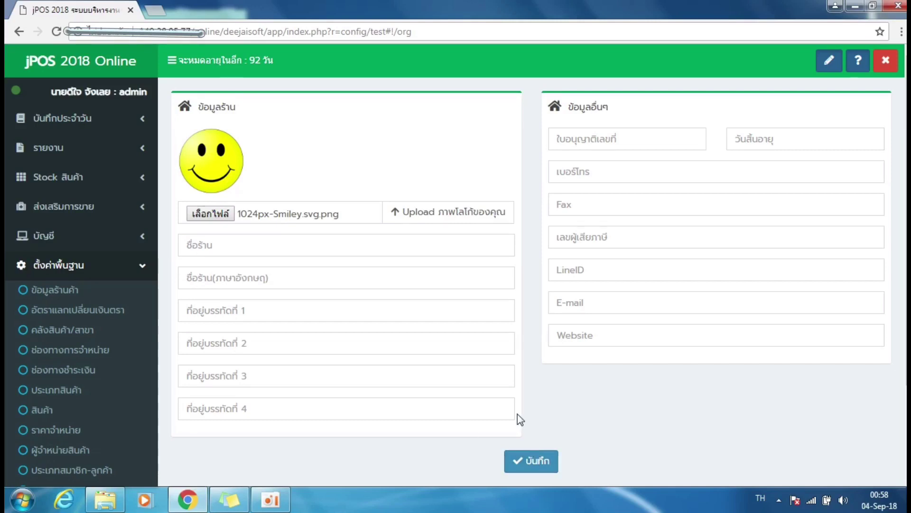
click(208, 250)
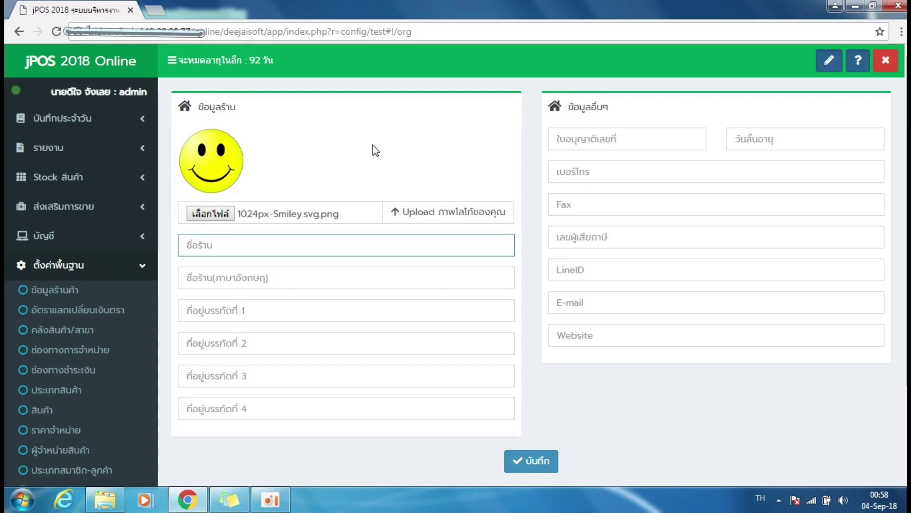
Enter the Thai shop name ดีใจ มินิมาร์ท and the English name smile minimart.
text(ดีใจ มินิมา)
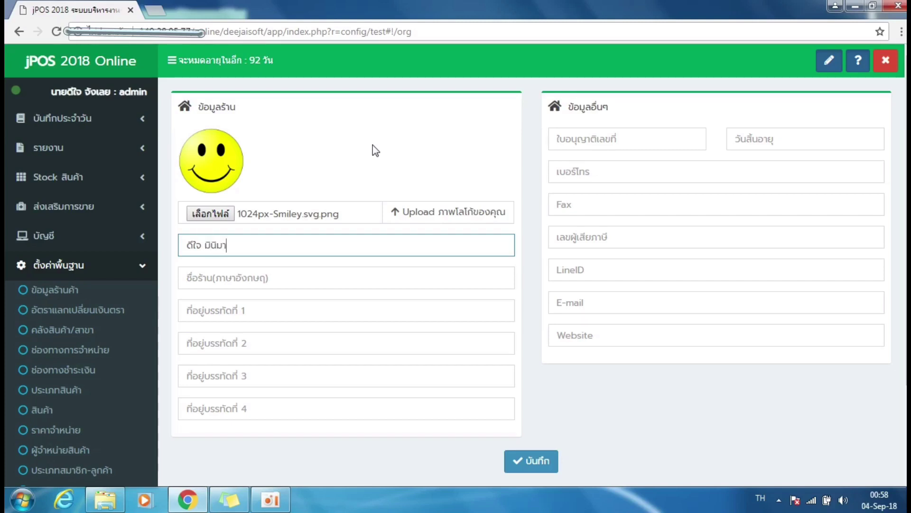
text(ร์ท)
click(300, 279)
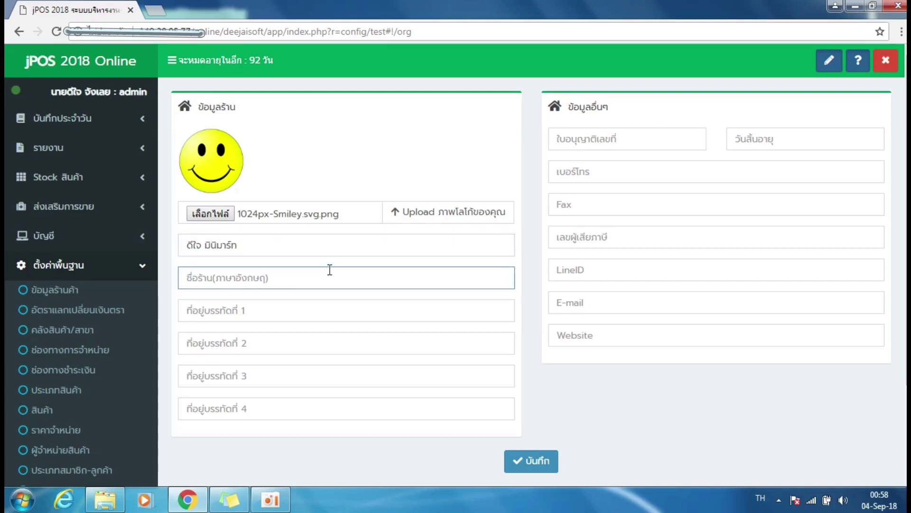
text(ก)
key(BackSpace)
key(alt+shift)
text(smi)
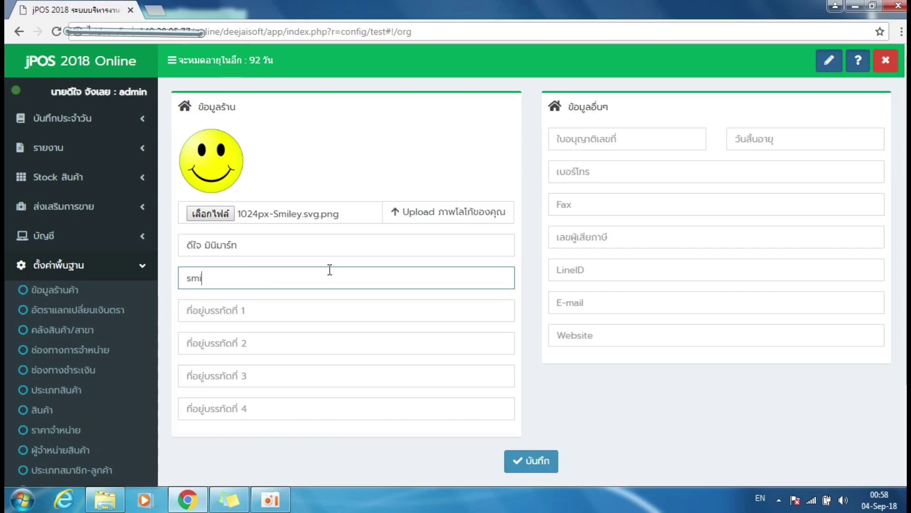
text(le minimart)
click(297, 305)
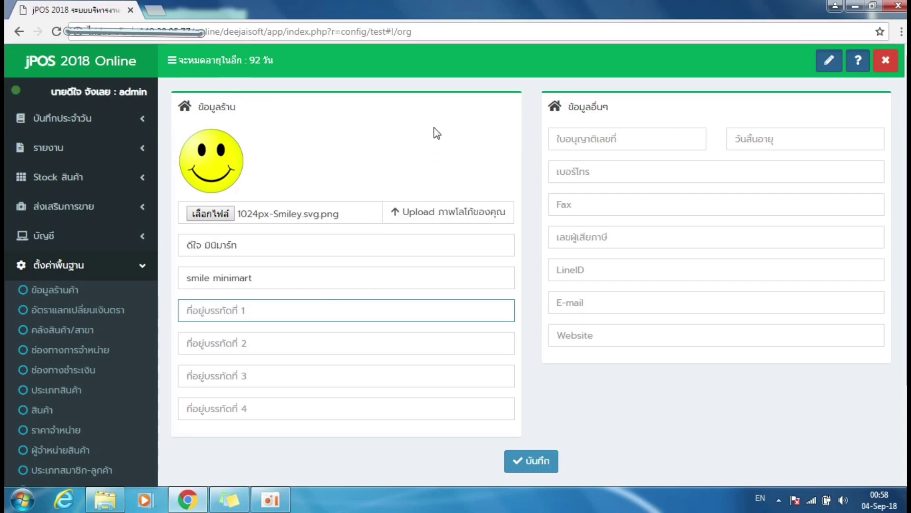
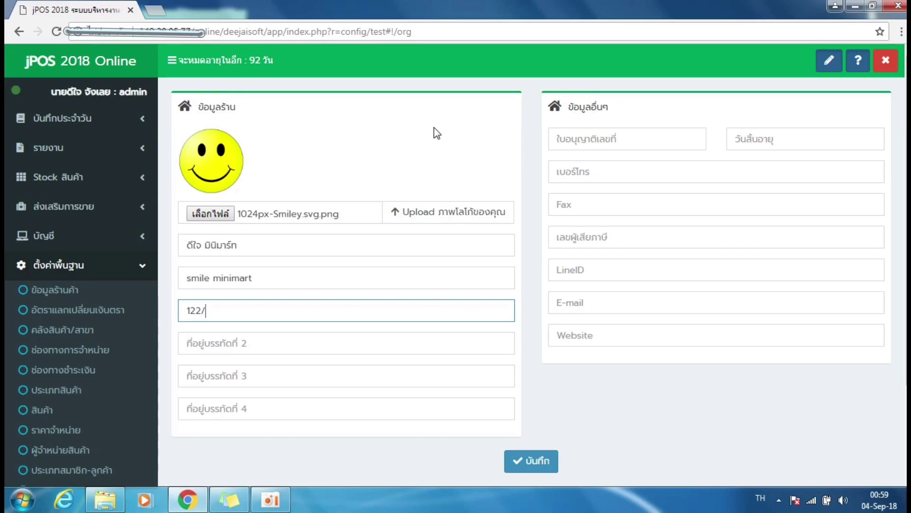
key(alt+shift)
key(alt+shift)
key(alt+shift)
key(alt+shift)
Enter อ.เมือง จ.สมุทรสาคร as the second address line.
click(242, 345)
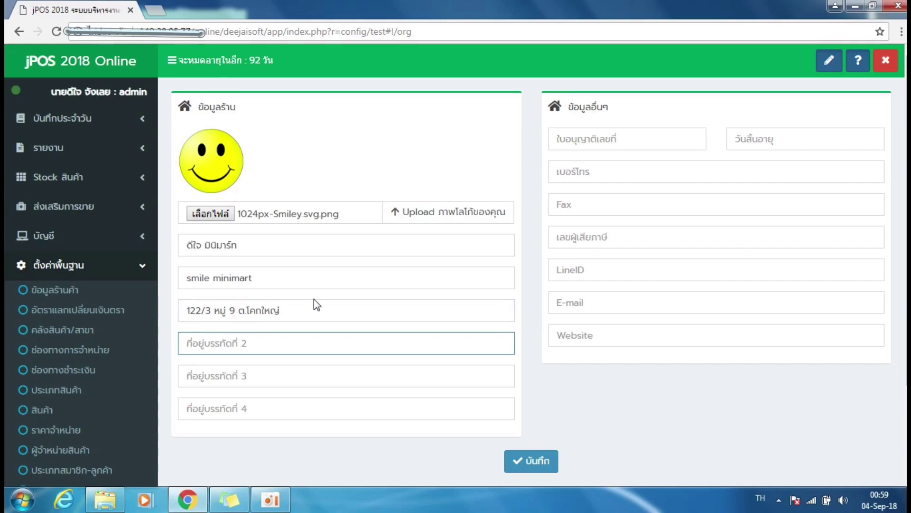
text(อ.เมือง)
key(alt+shift)
text(0)
key(BackSpace)
key(alt+shift)
text(จ)
key(alt+shift)
text(.)
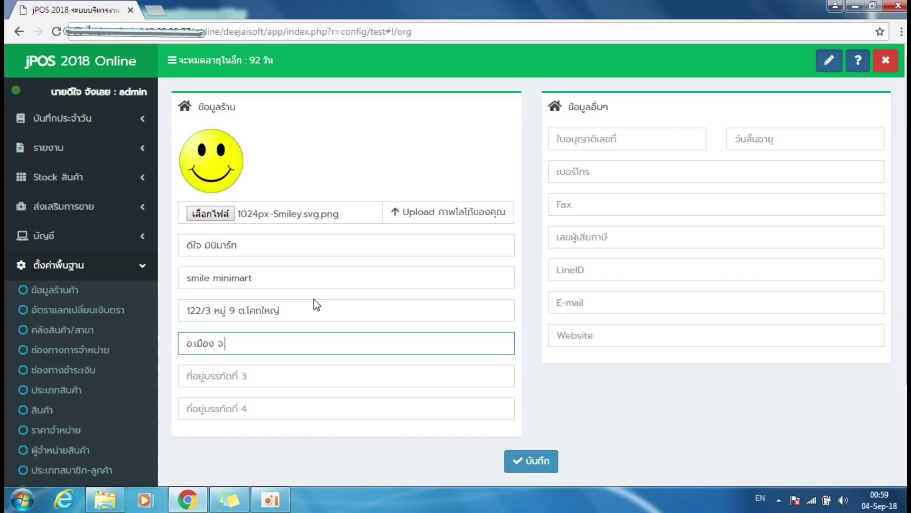
key(alt+shift)
text(สมุทรสาคร)
Enter postal code 23400 in the third address line.
click(249, 381)
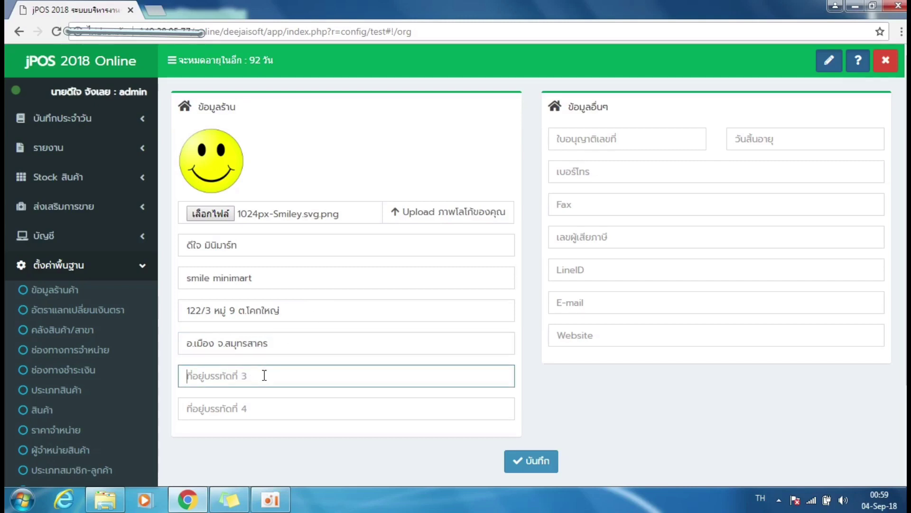
text(/)
key(BackSpace)
key(alt+shift)
text(23)
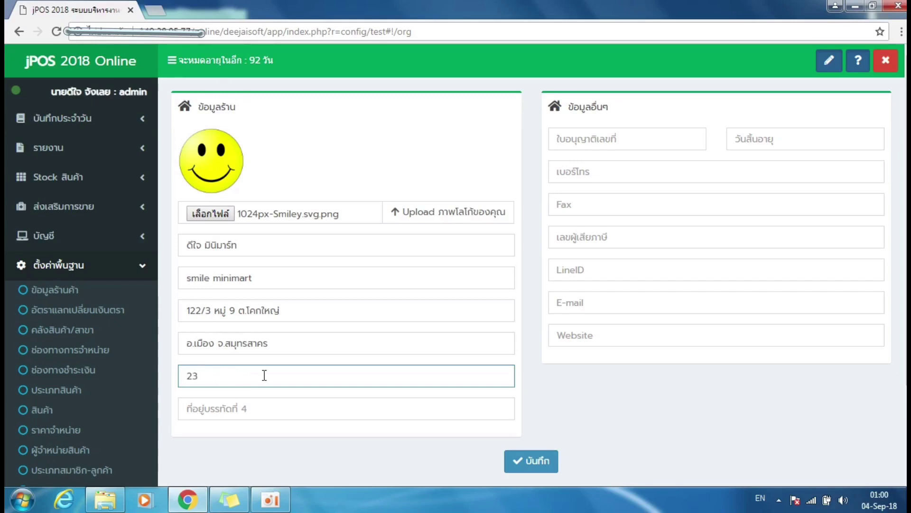
text(400)
click(590, 139)
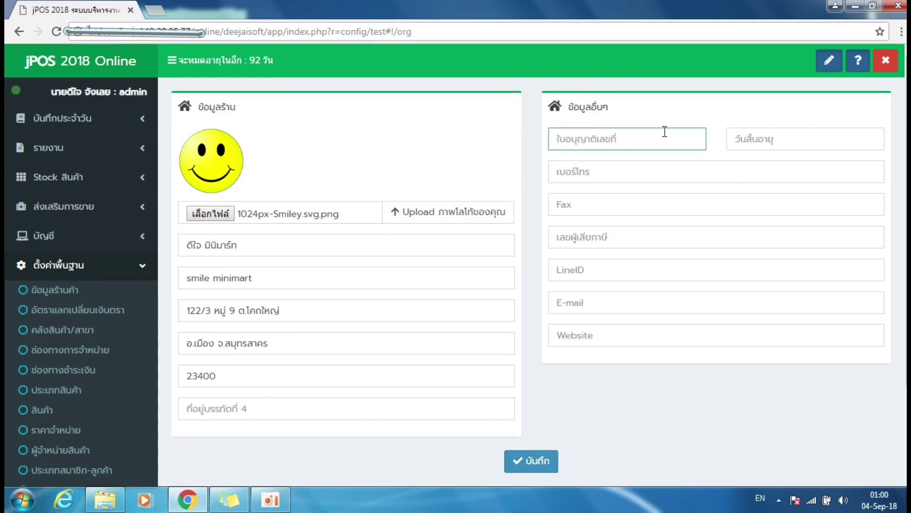
click(738, 141)
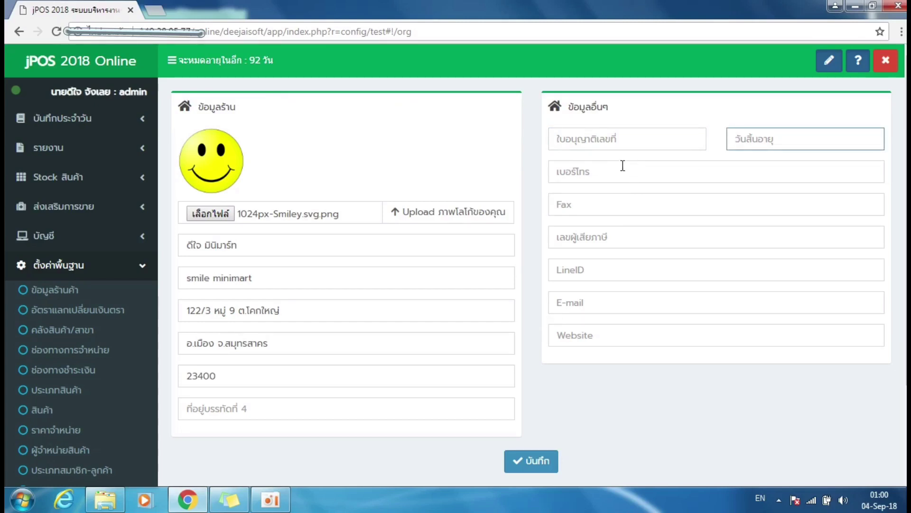
click(580, 142)
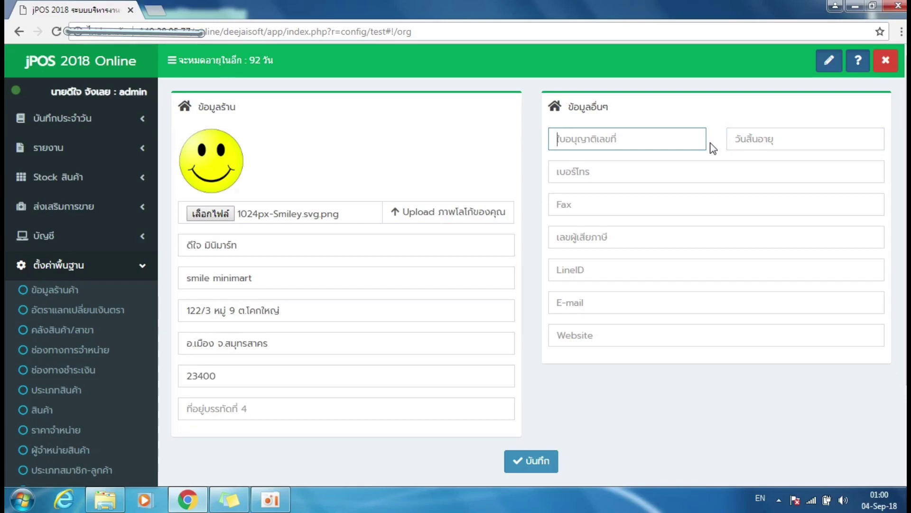
click(738, 144)
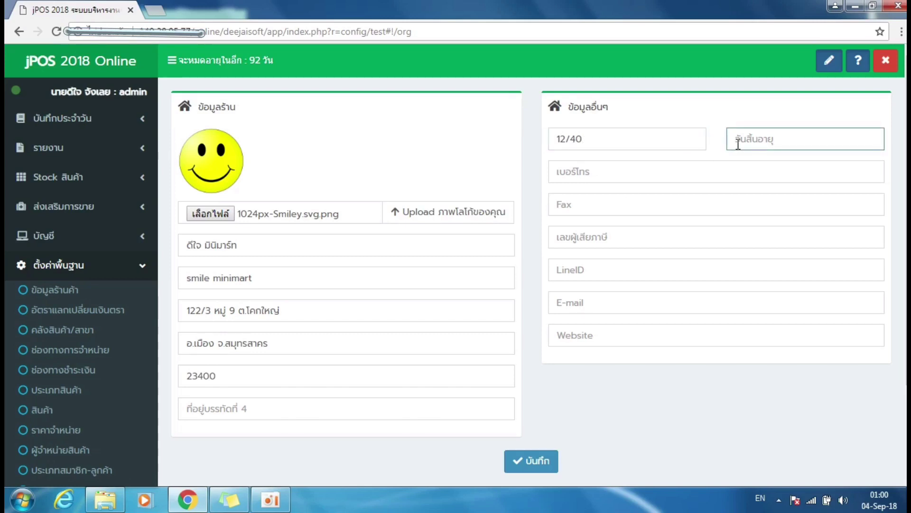
text(20/12/26)
key(BackSpace)
text(565)
click(648, 169)
triple_click(618, 141)
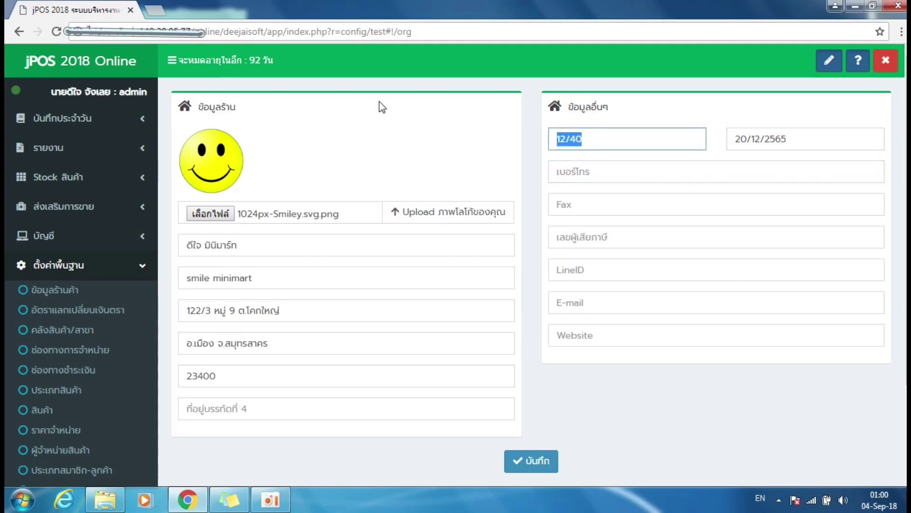
key(BackSpace)
triple_click(814, 141)
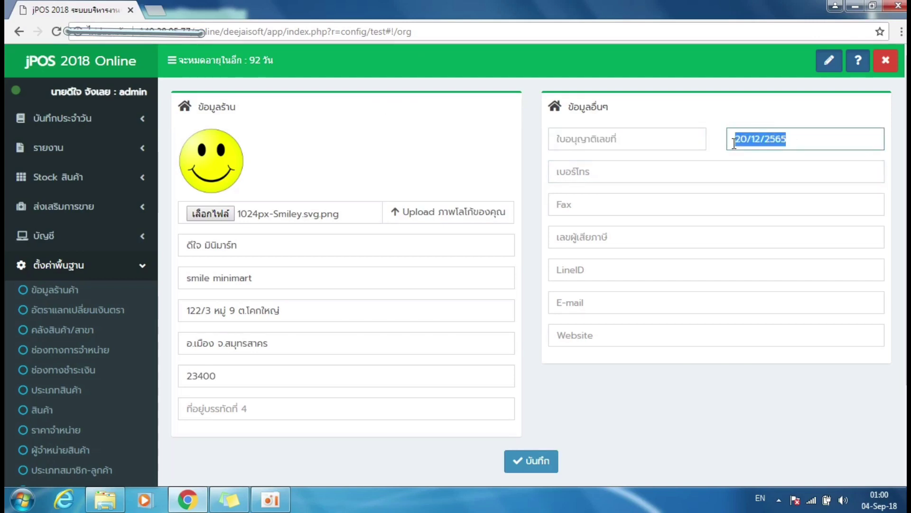
key(BackSpace)
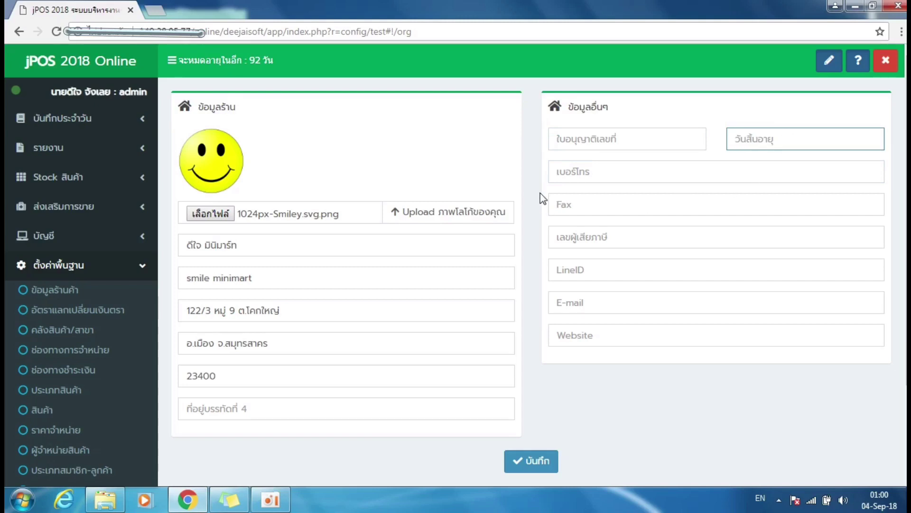
Fill in the shop's phone number, a dash for fax, and the taxpayer ID number.
click(570, 172)
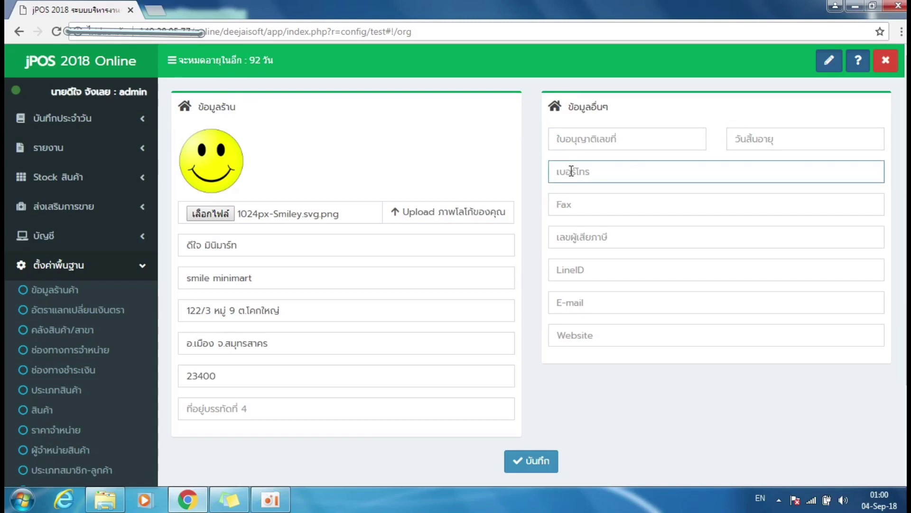
click(602, 207)
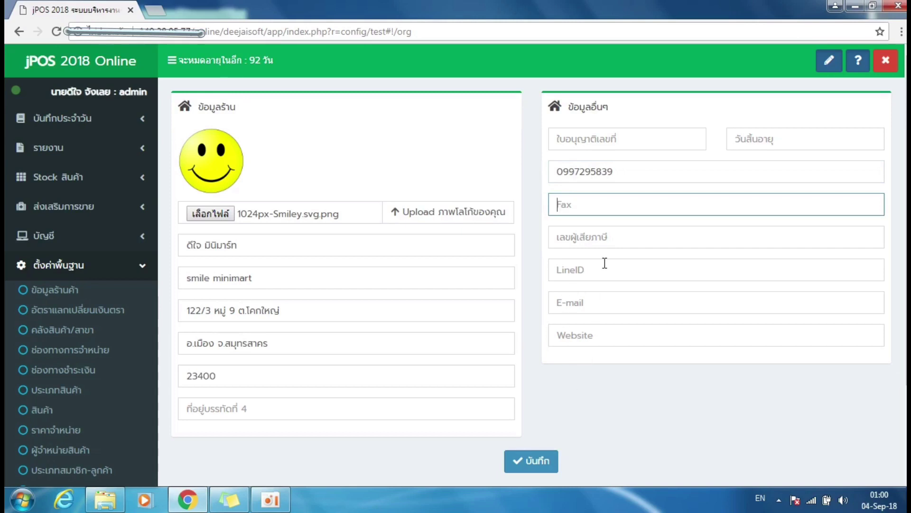
text(-)
click(625, 238)
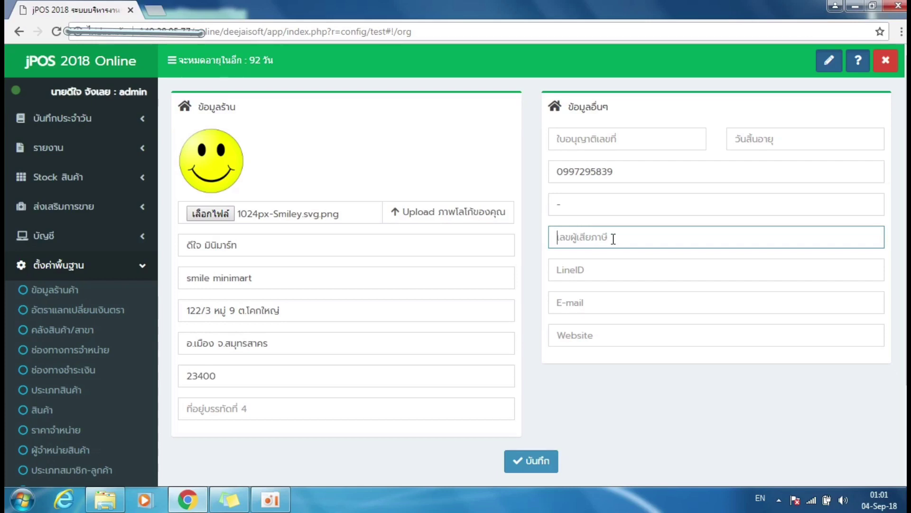
click(631, 260)
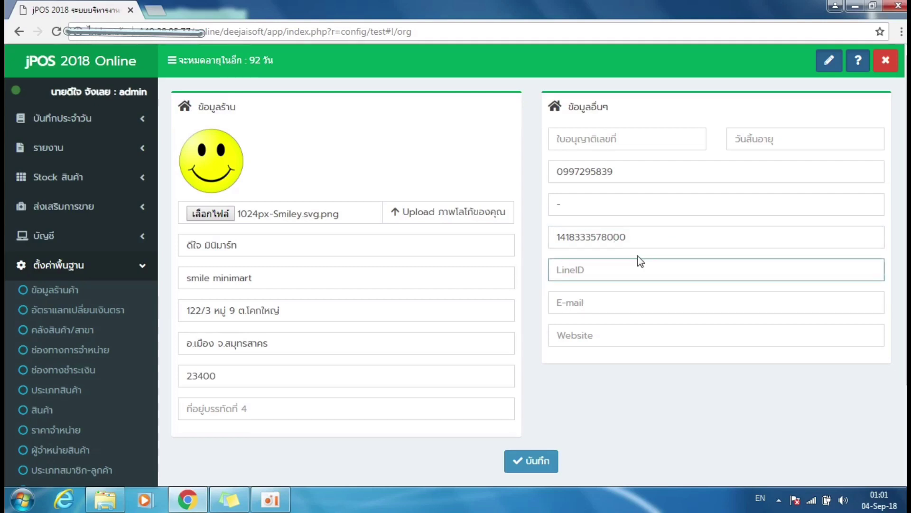
text(@qnc3221v)
click(605, 303)
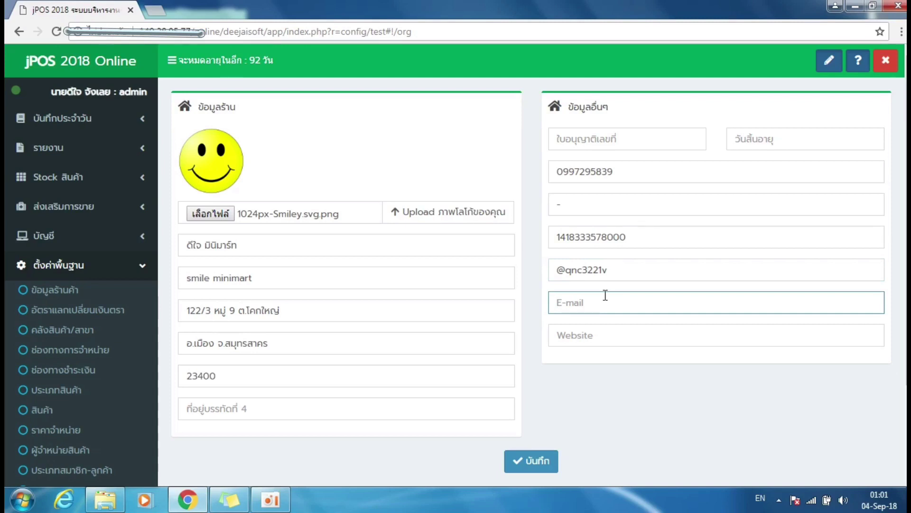
text(deejaisoft.com)
click(588, 336)
text(wa)
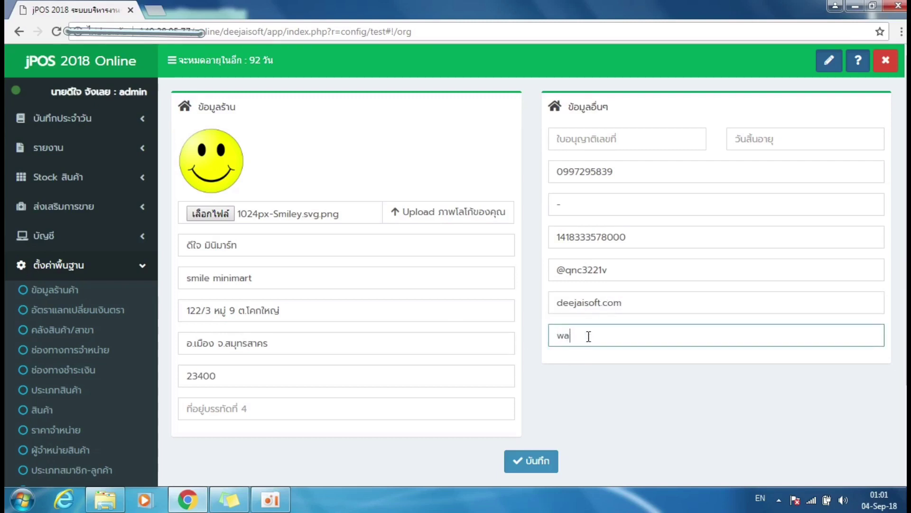
key(BackSpace)
text(ww.deejaisoft.com)
drag(858, 105, 394, 373)
Save the completed store information with the บันทึก button.
click(481, 196)
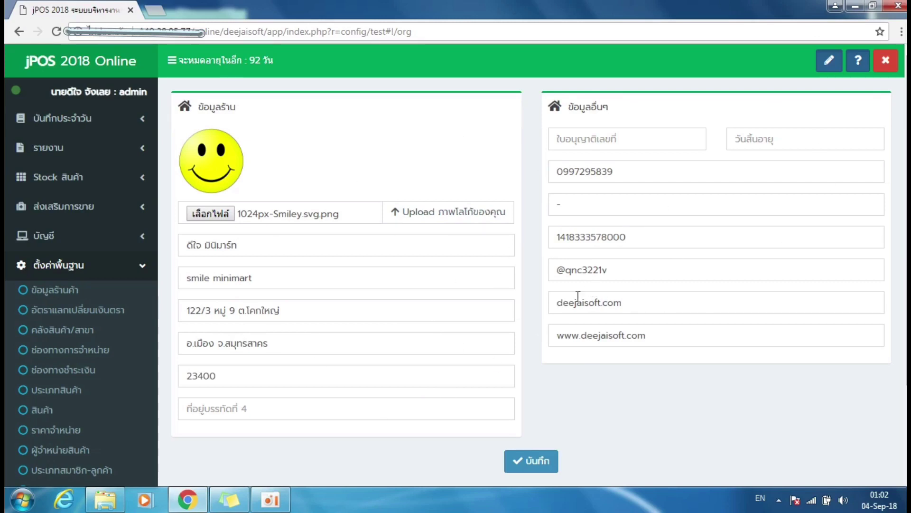
click(543, 464)
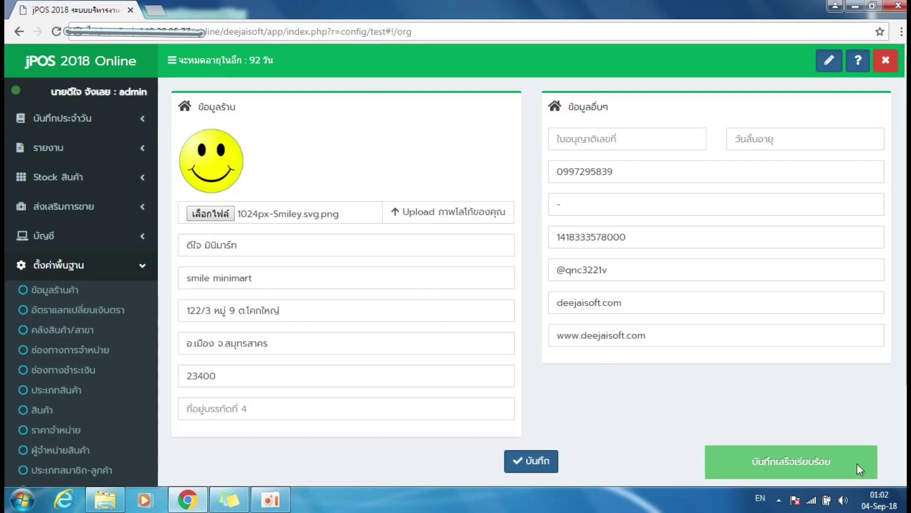
drag(857, 463, 751, 468)
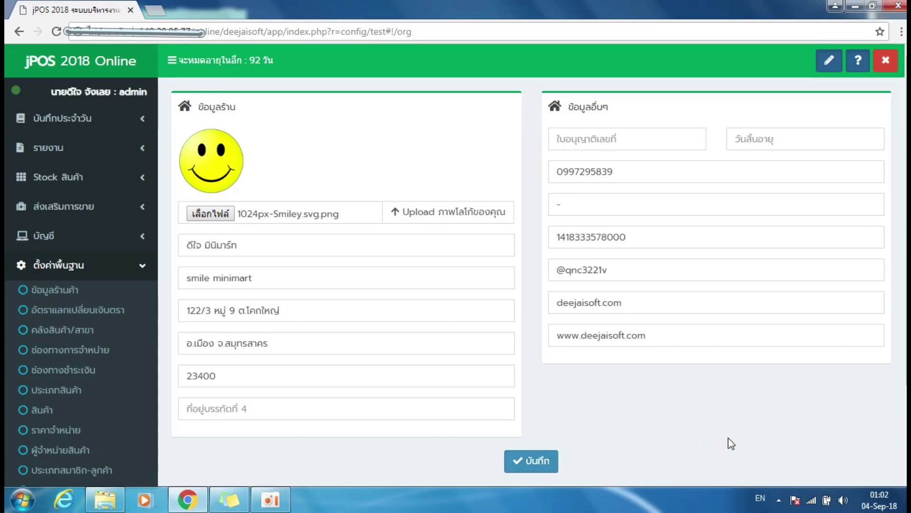